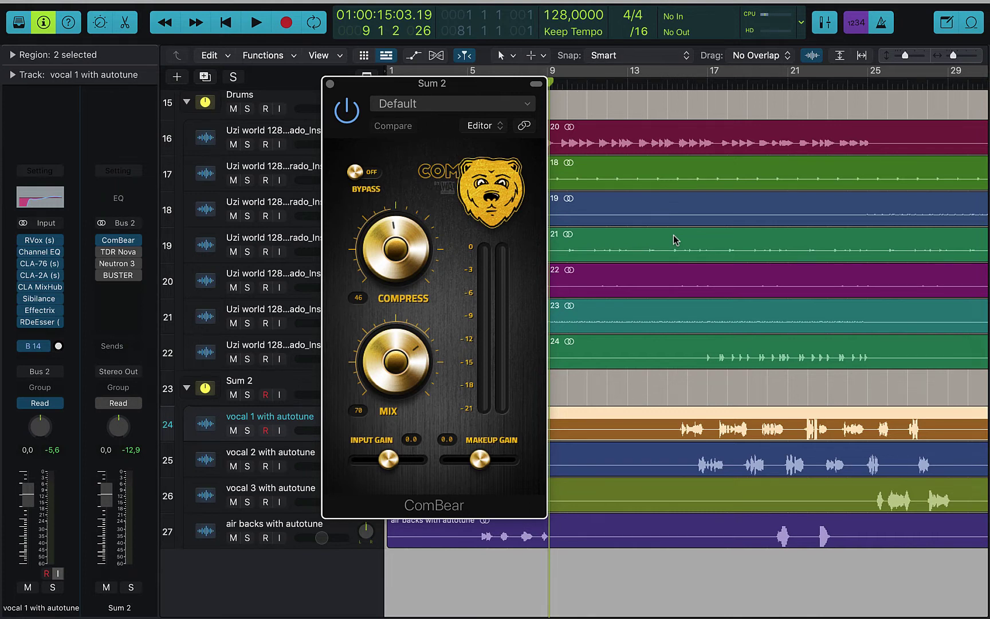
Bypass the ComBear compressor on Sum 2 and play the vocals from the beginning to hear them without it
click(346, 118)
key(Return)
key(space)
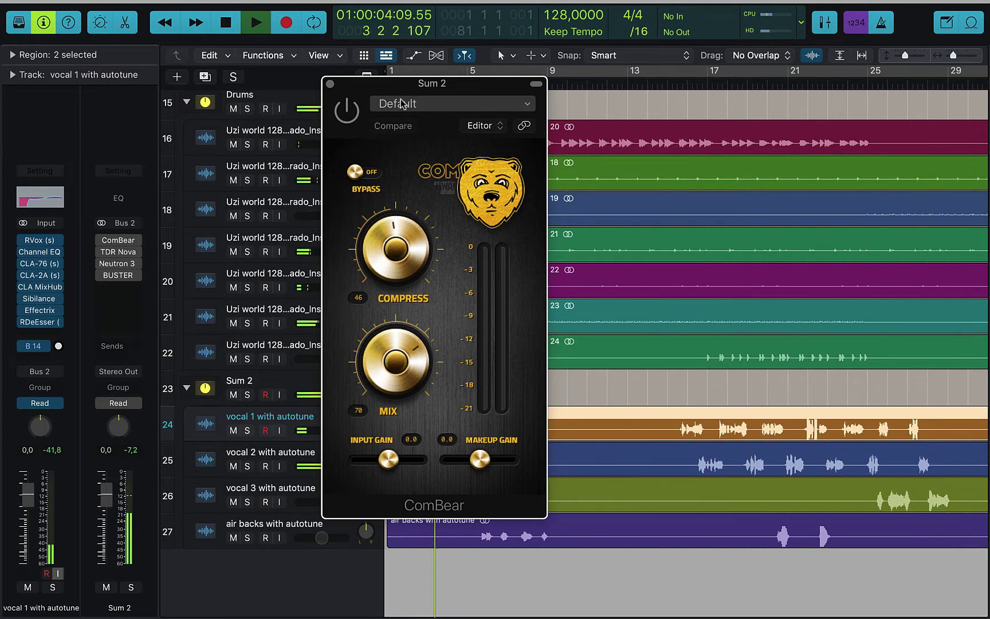
drag(404, 96, 441, 90)
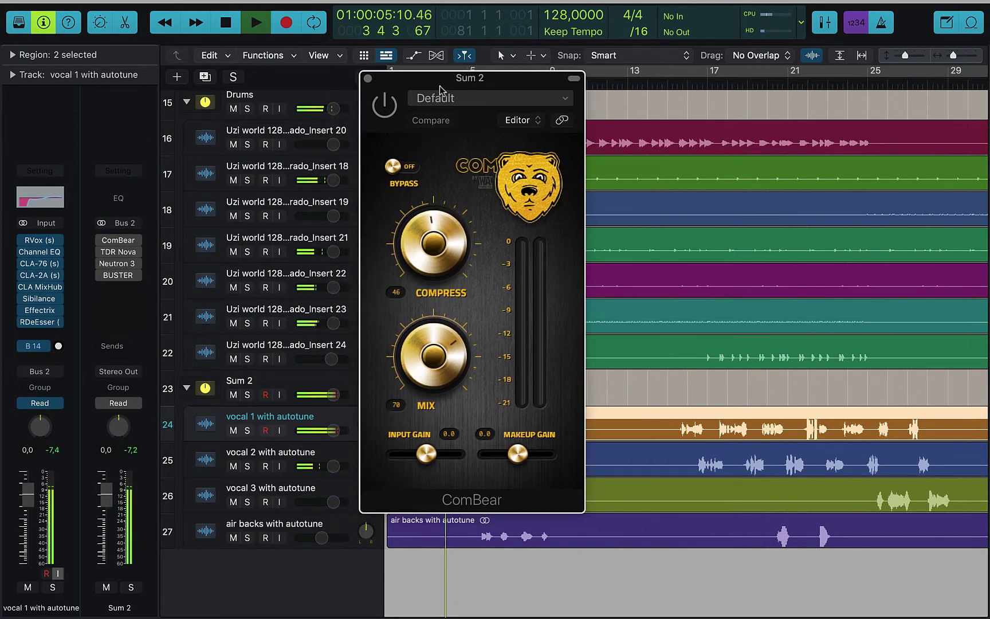
key(space)
Re-enable ComBear on Sum 2 and play the vocals again to hear the compression
click(393, 106)
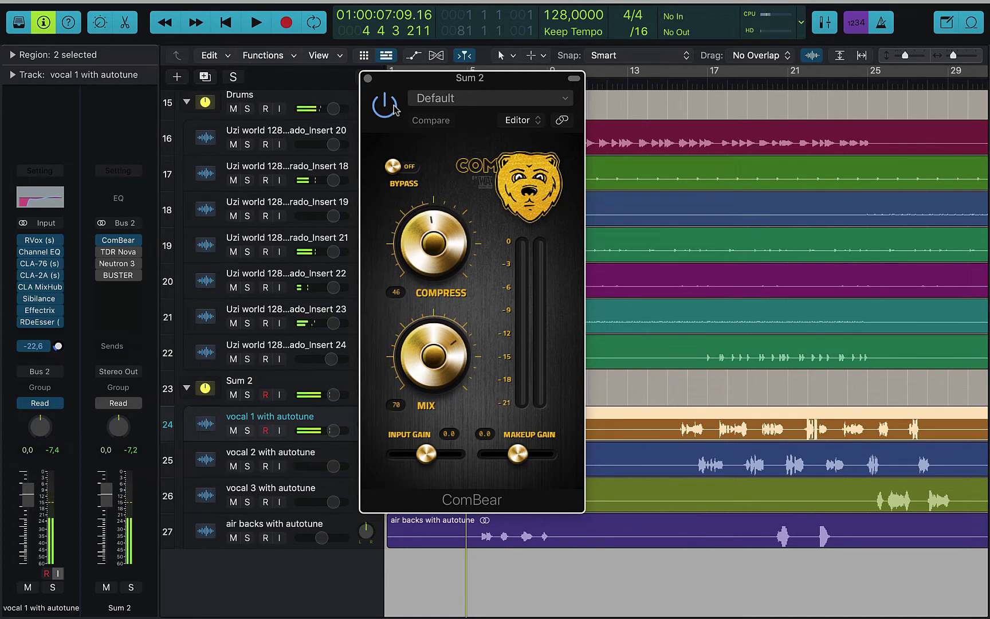
key(space)
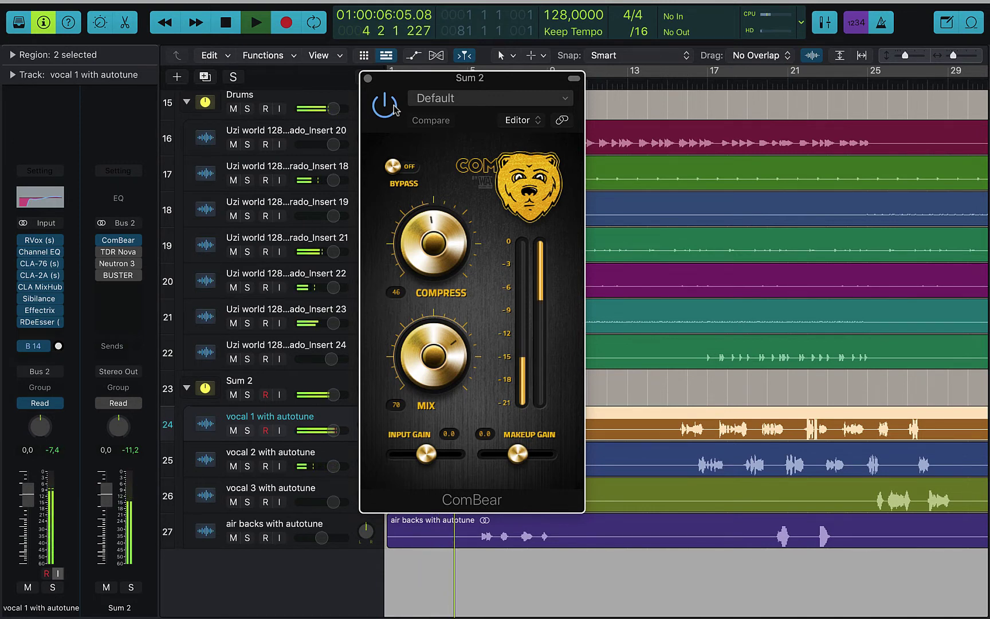
key(space)
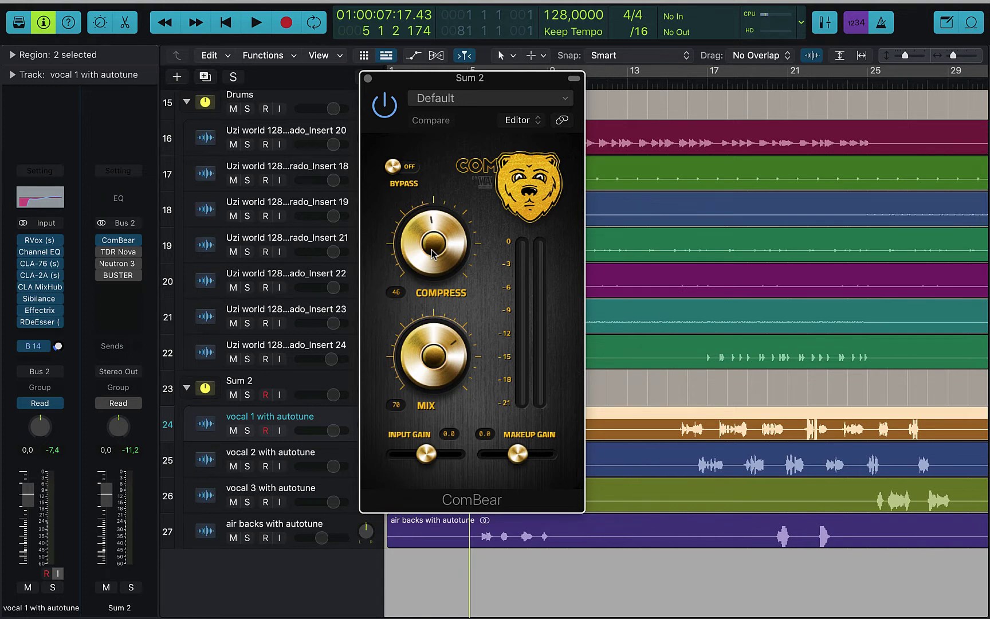
Open TDR Nova on Sum 2, set its spectrum analyzer to IN and play the vocals with the plug-in bypassed
click(118, 252)
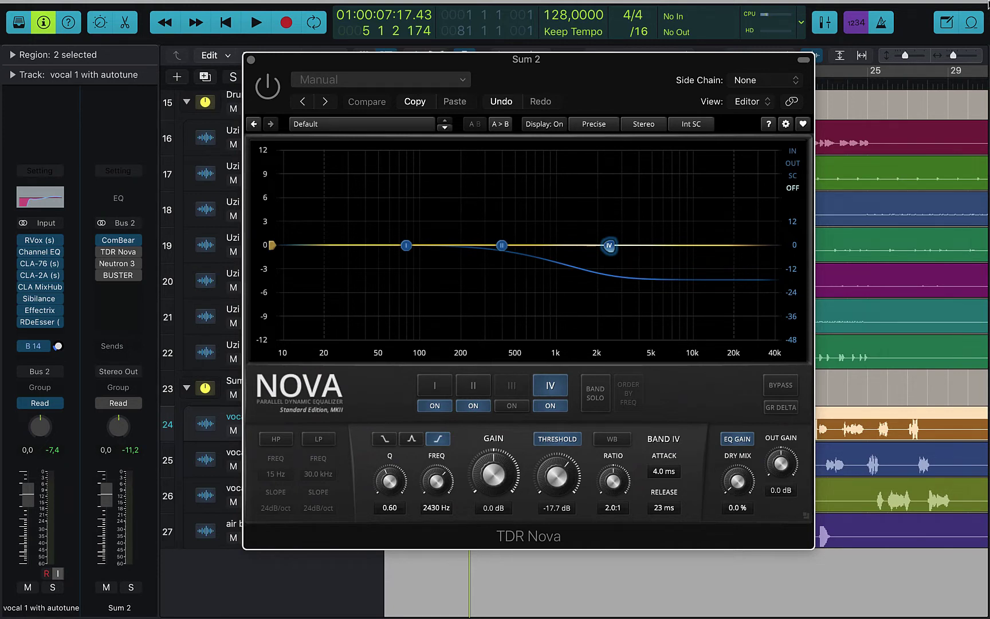
click(792, 152)
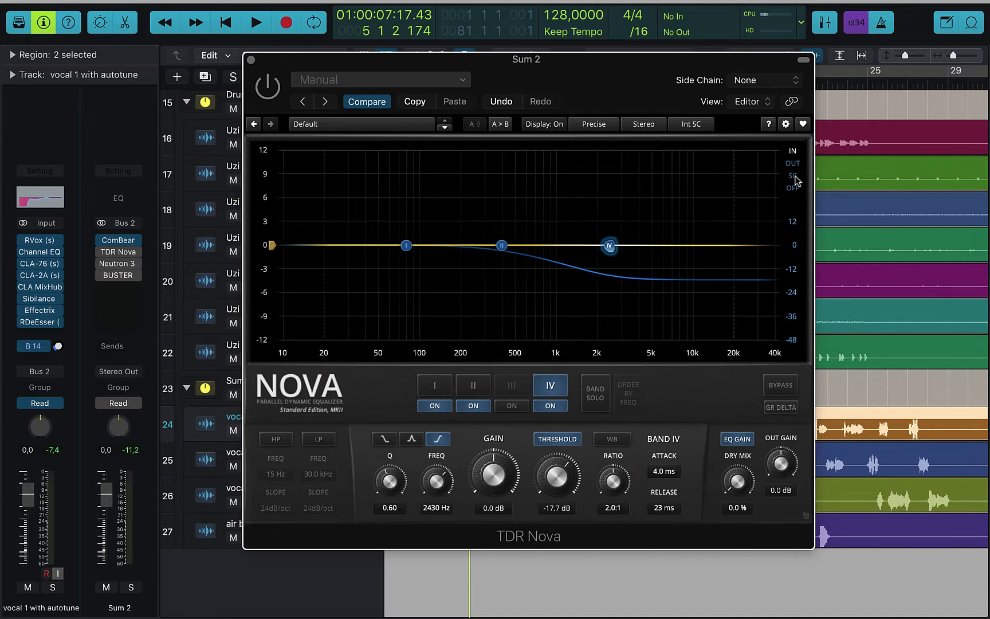
key(space)
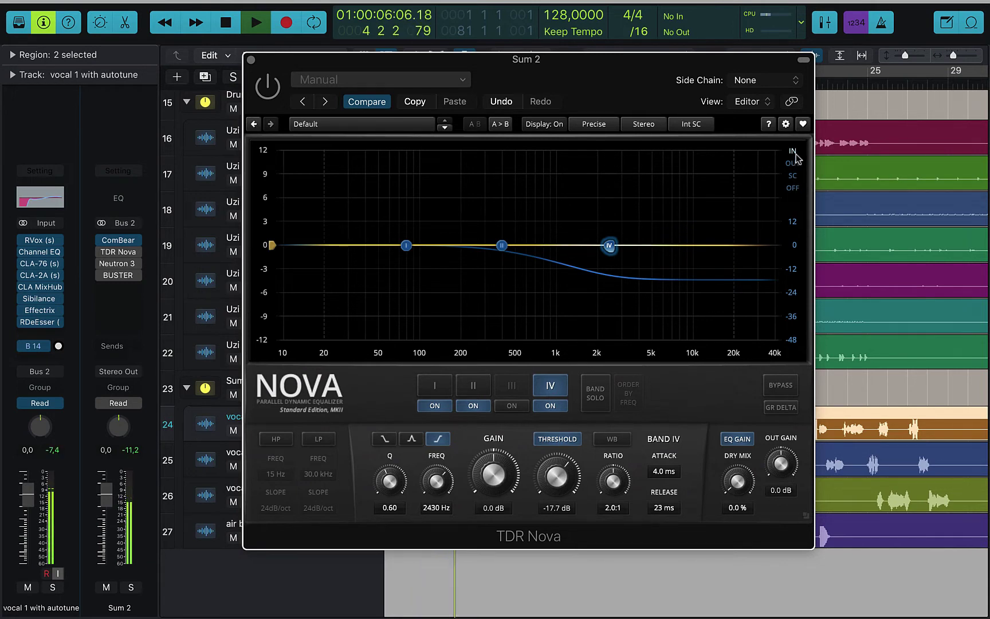
Enable TDR Nova on Sum 2 and play the vocals through its dynamic EQ
key(space)
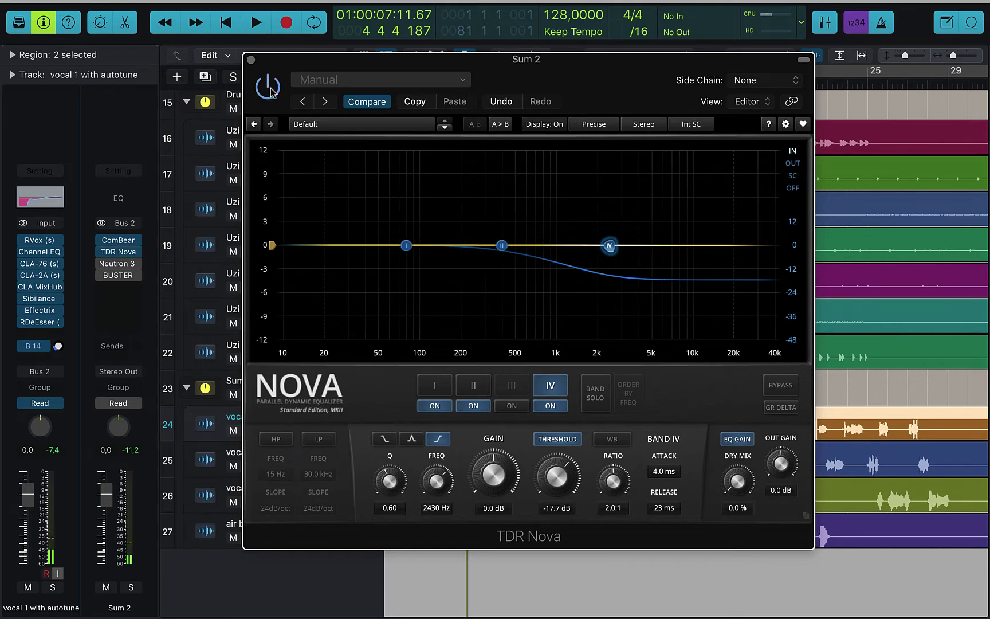
key(space)
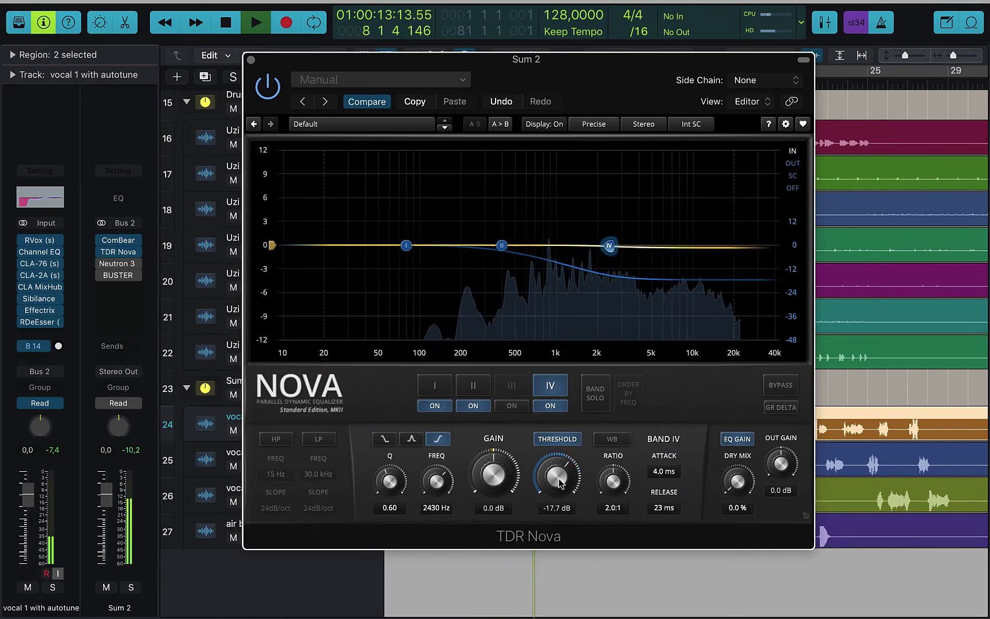
key(space)
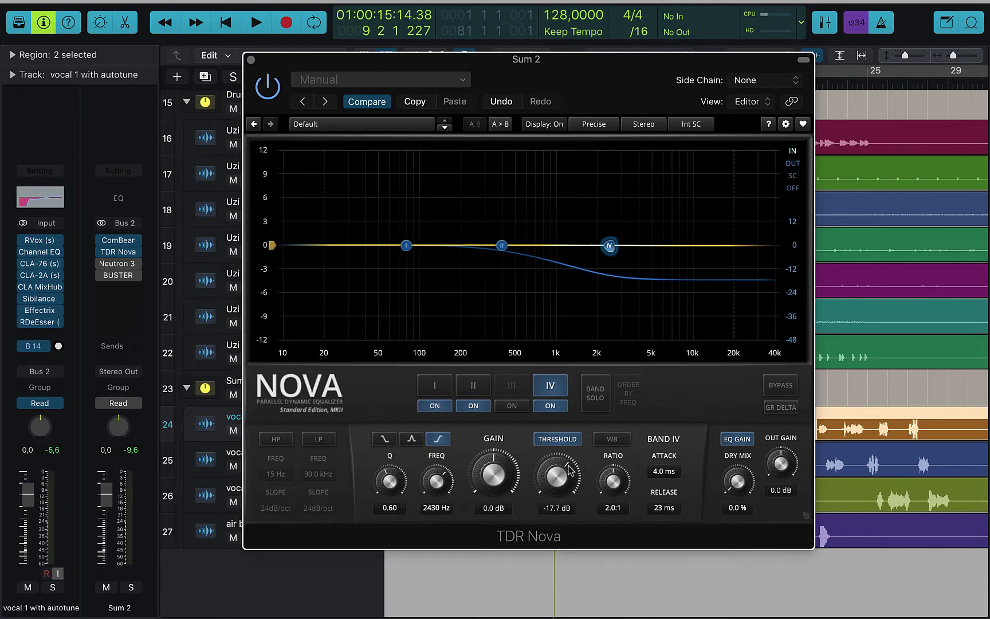
Lower TDR Nova's band IV threshold to -24.5 dB and play the vocals to audition the change
drag(571, 470, 570, 516)
key(space)
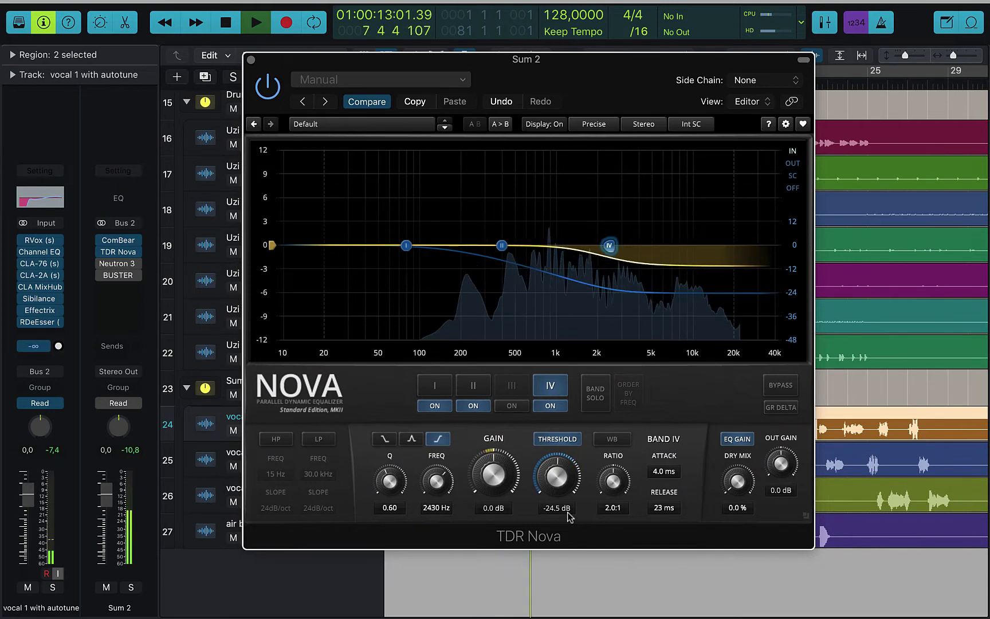
key(space)
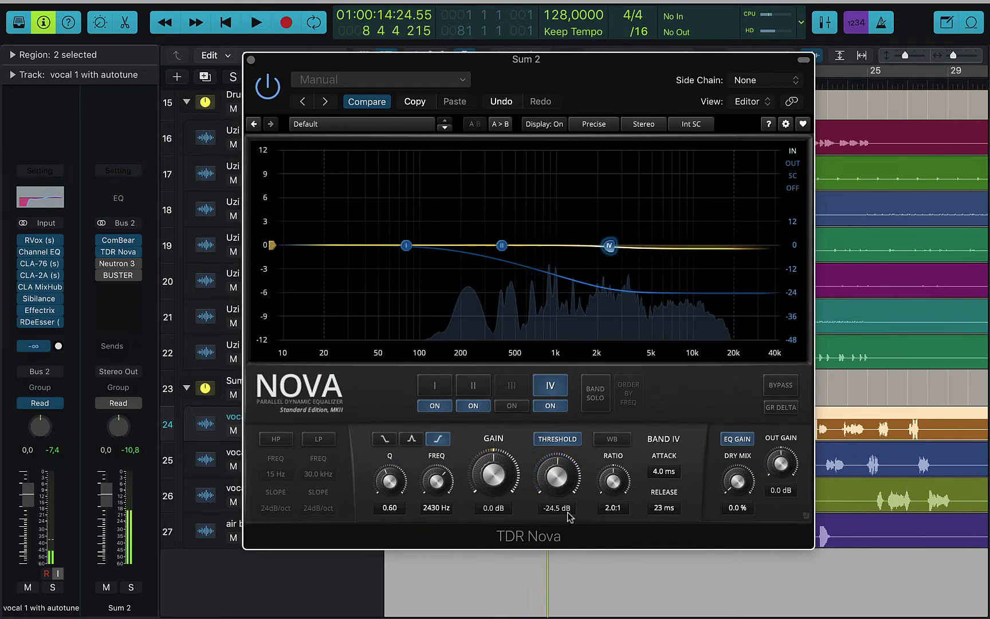
Bypass TDR Nova and play the vocals from the beginning to compare them without the dynamic EQ
click(271, 90)
key(Return)
key(space)
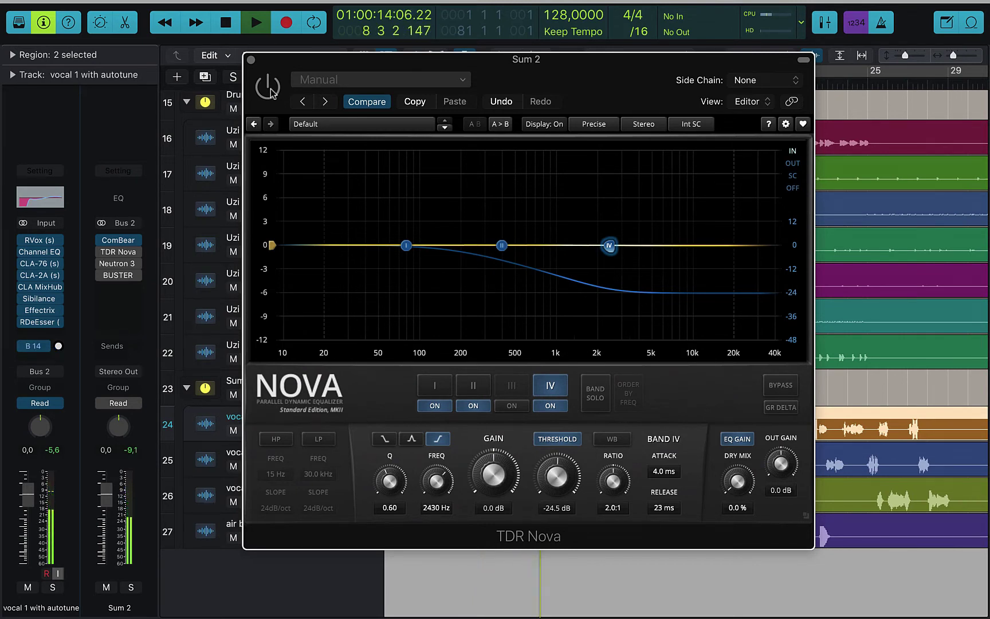
key(space)
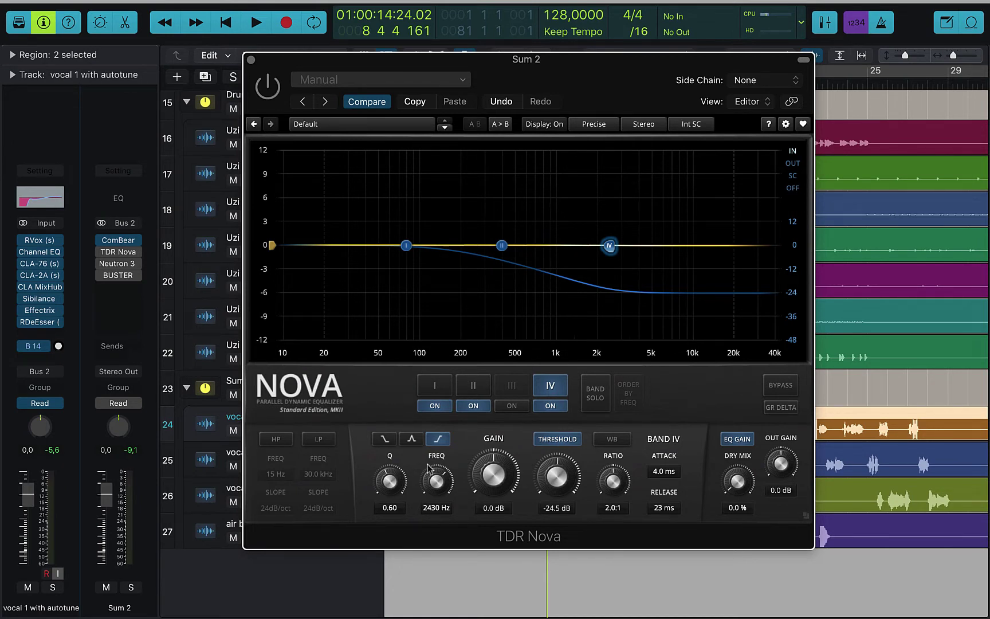
drag(544, 479, 544, 475)
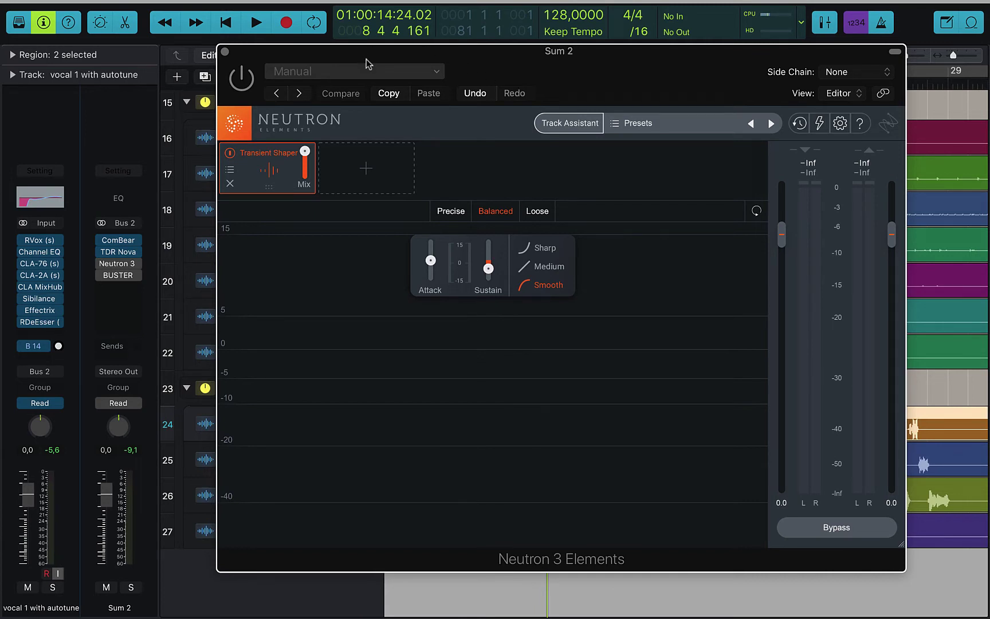
Play the vocals from the beginning with Neutron 3 Elements bypassed on Sum 2
click(243, 79)
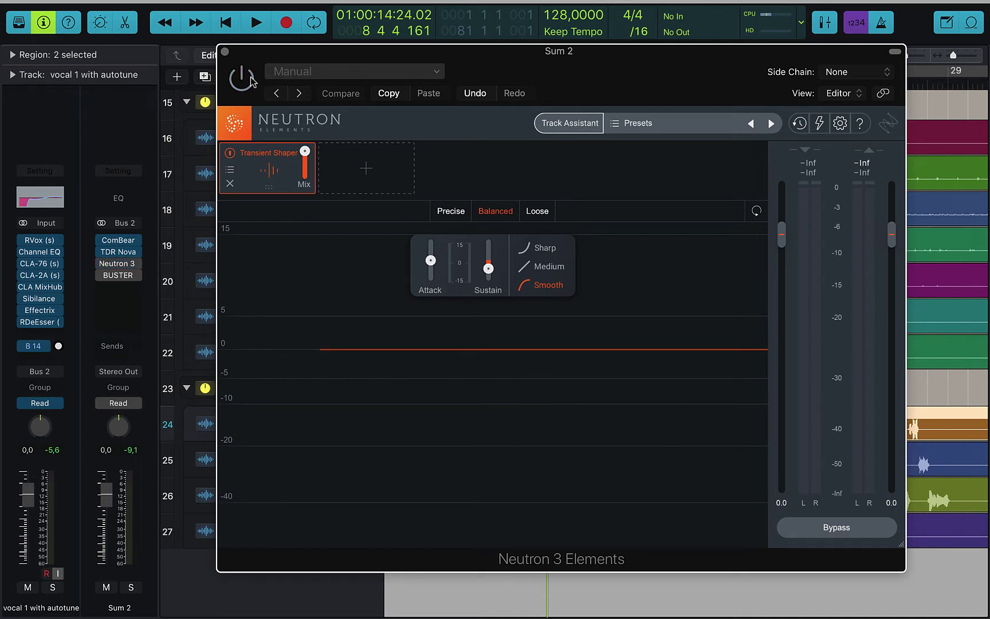
key(Return)
key(space)
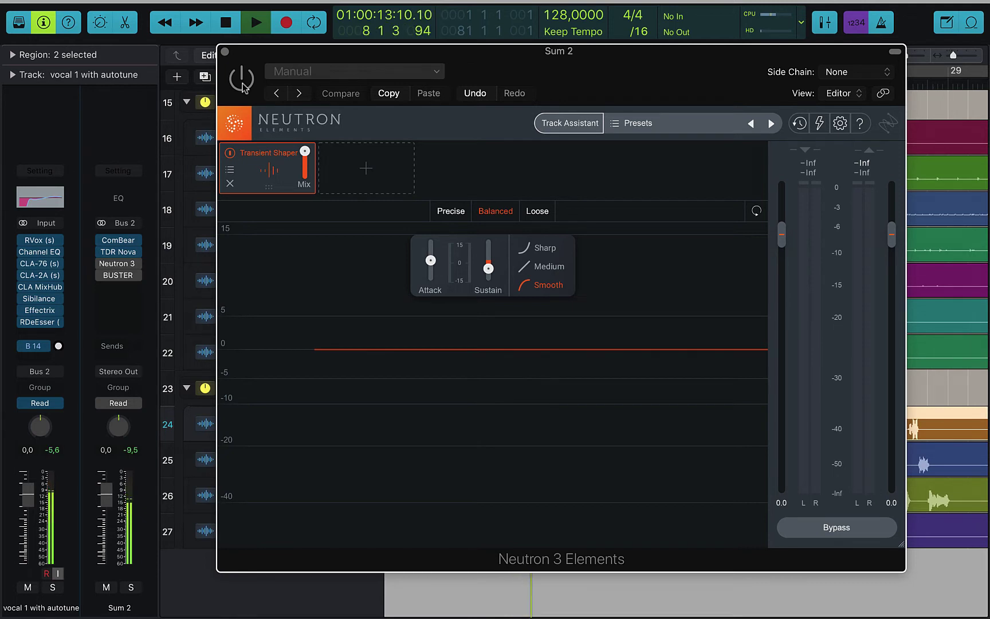
key(space)
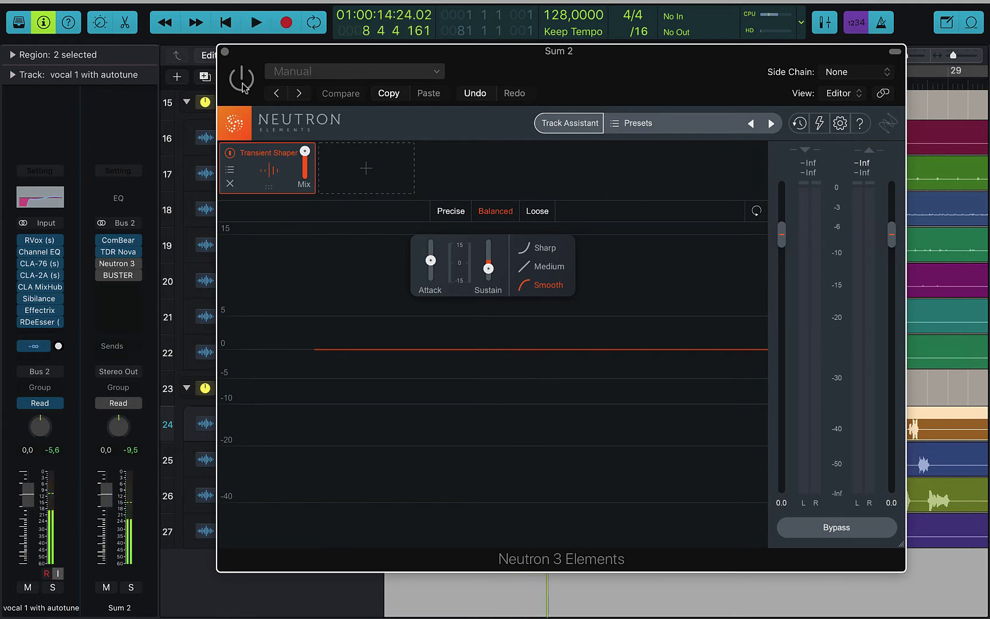
Enable Neutron 3 Elements on Sum 2 and play the vocals through its Transient Shaper
click(243, 85)
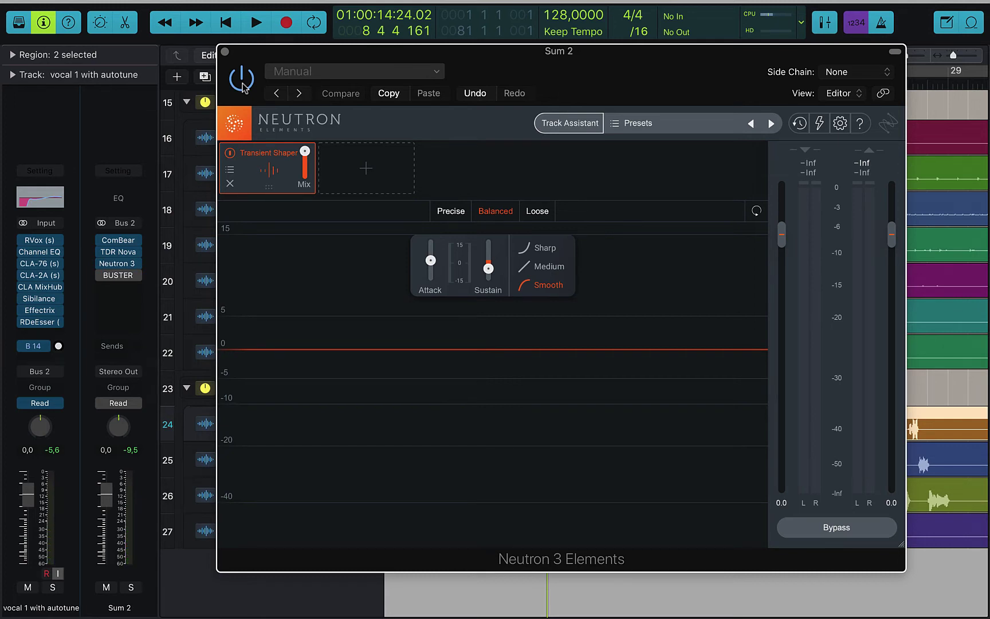
key(space)
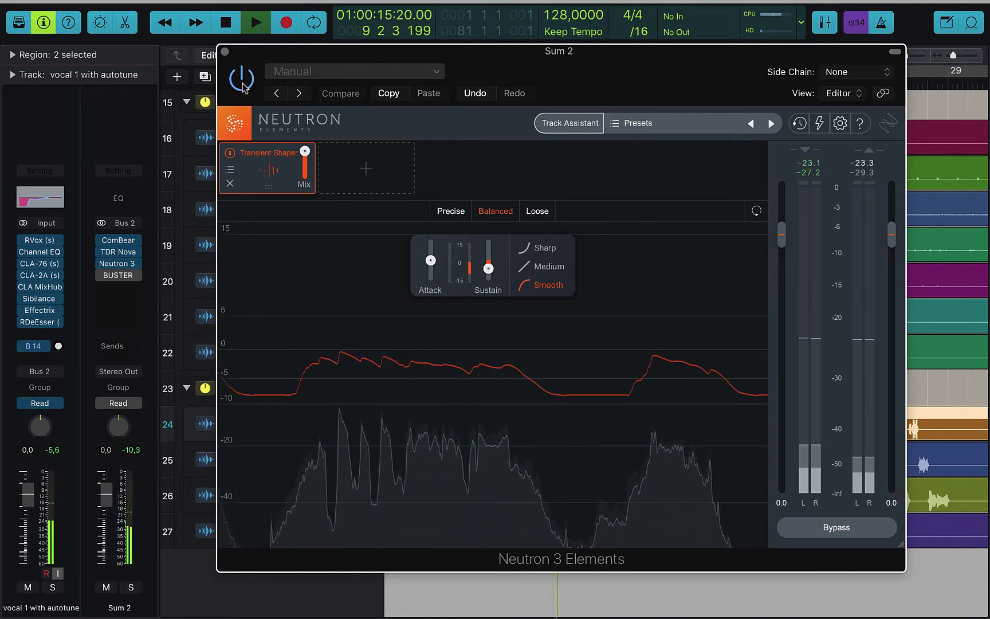
key(space)
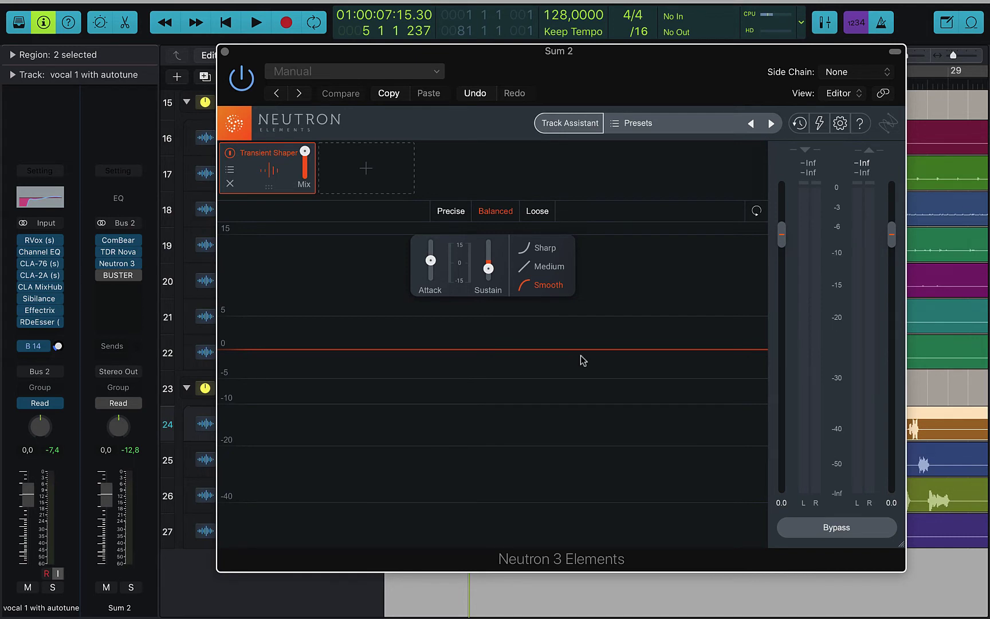
key(space)
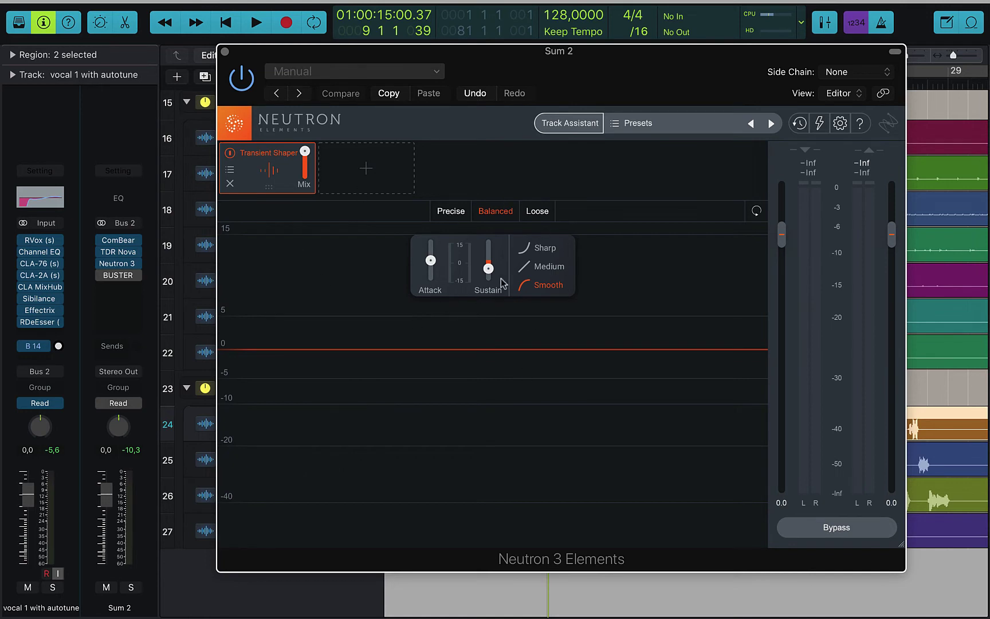
Try the Transient Shaper's Precise and Loose envelope modes and return it to Balanced
click(382, 187)
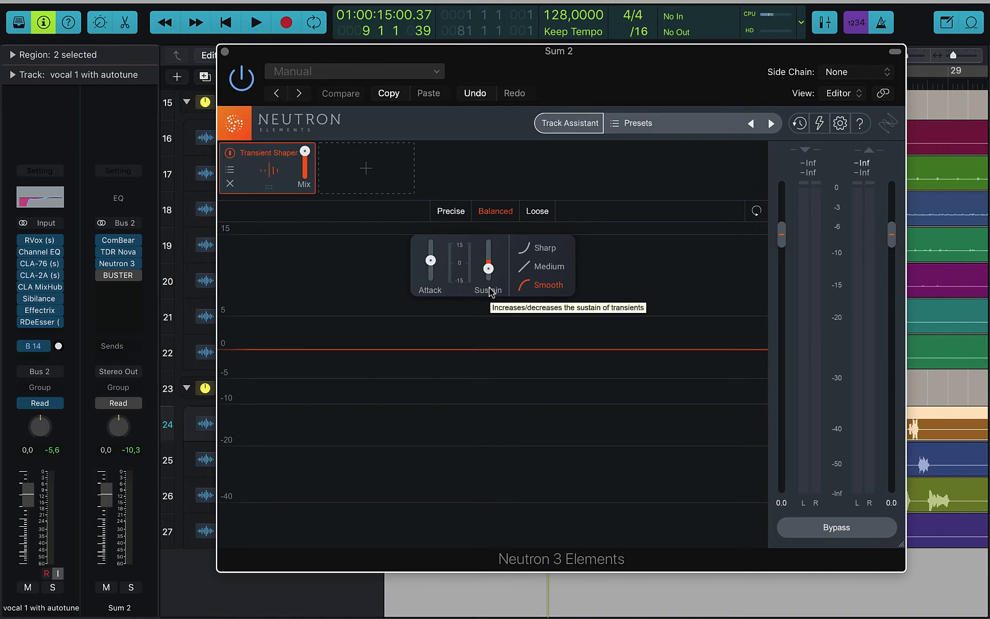
mouse_move(496, 259)
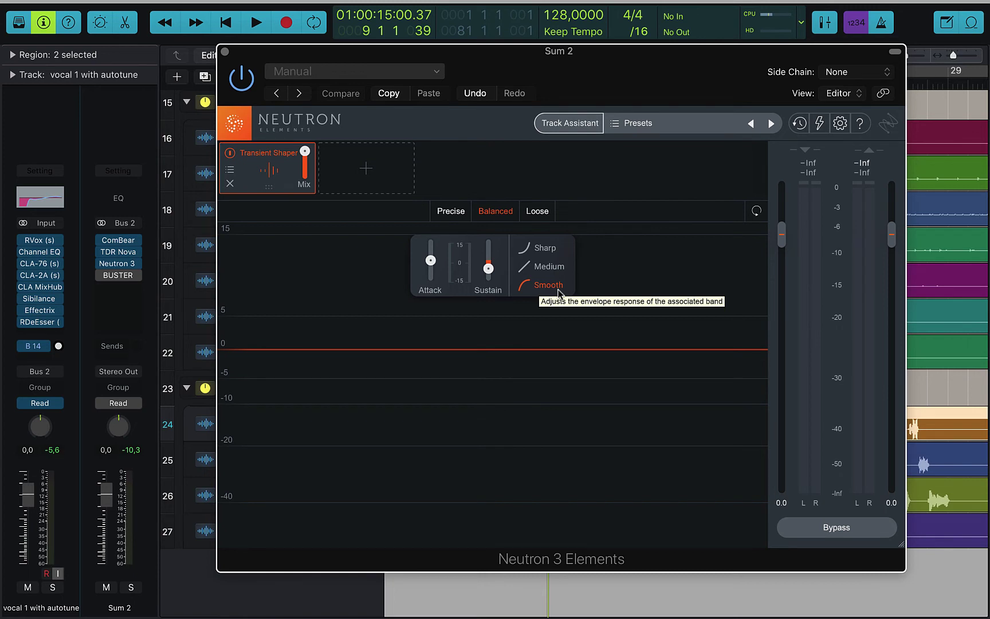
click(448, 212)
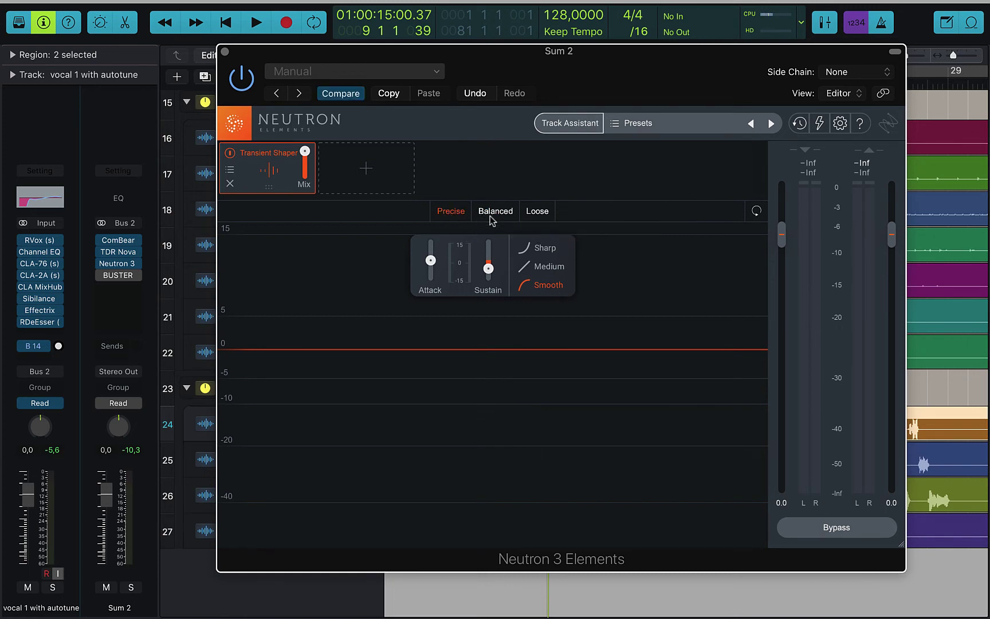
click(490, 212)
click(537, 212)
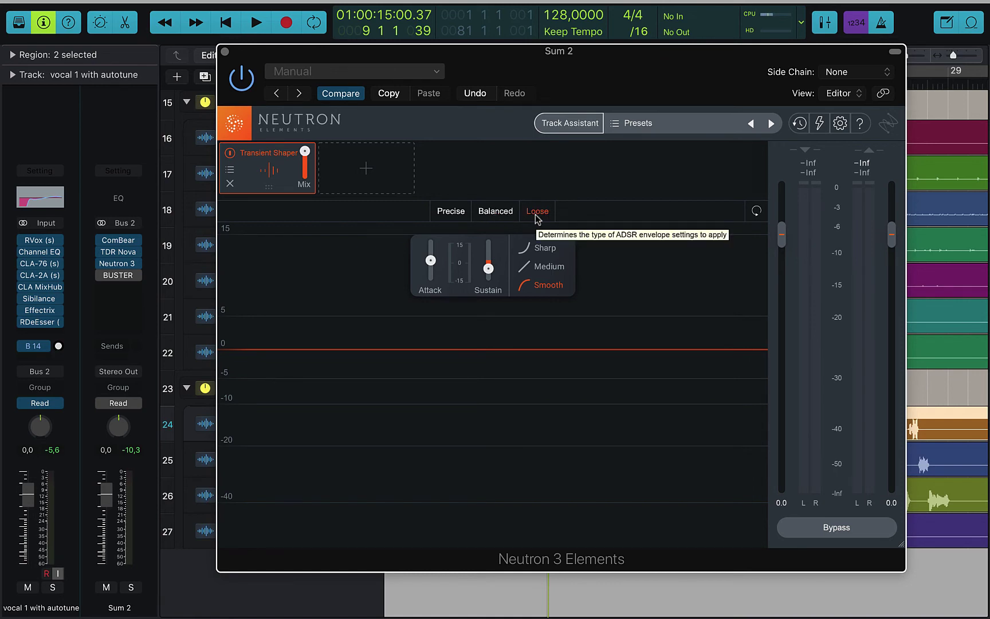
click(499, 214)
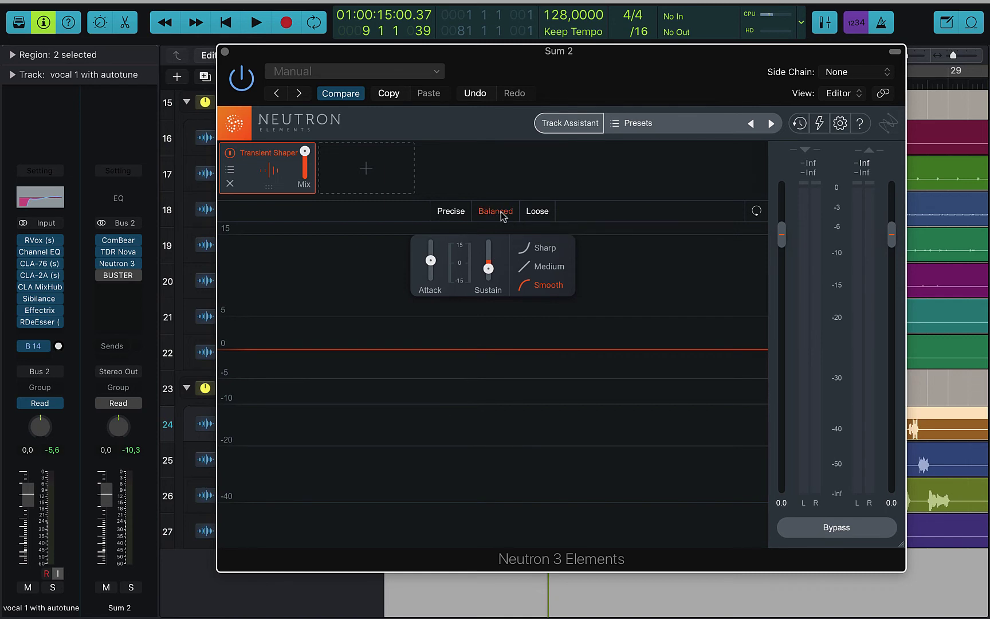
click(452, 215)
click(489, 211)
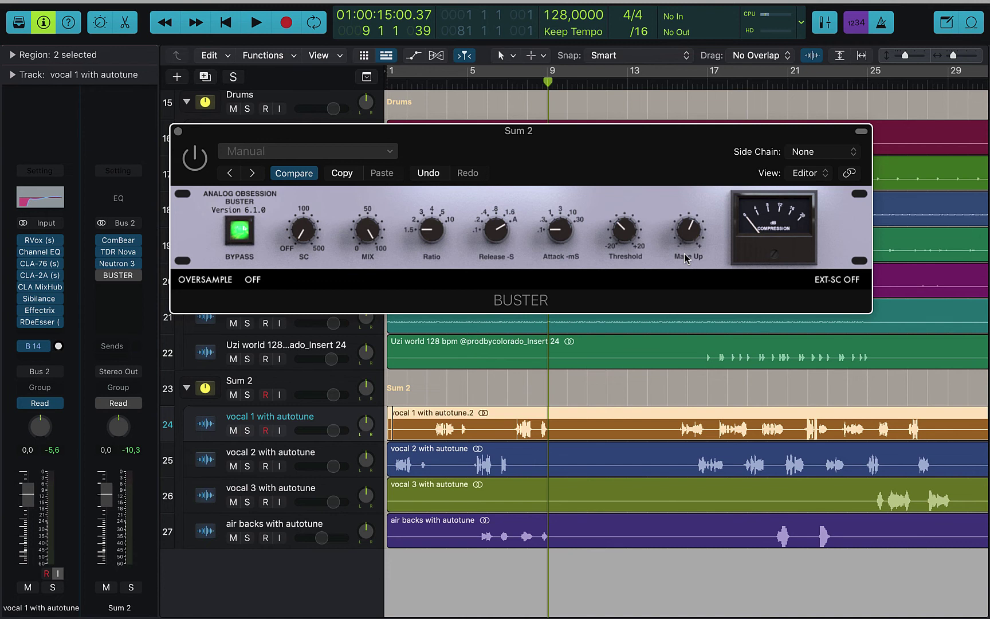
Play the vocals with the BUSTER compressor on Sum 2 bypassed and enabled to compare its effect
key(shift+space)
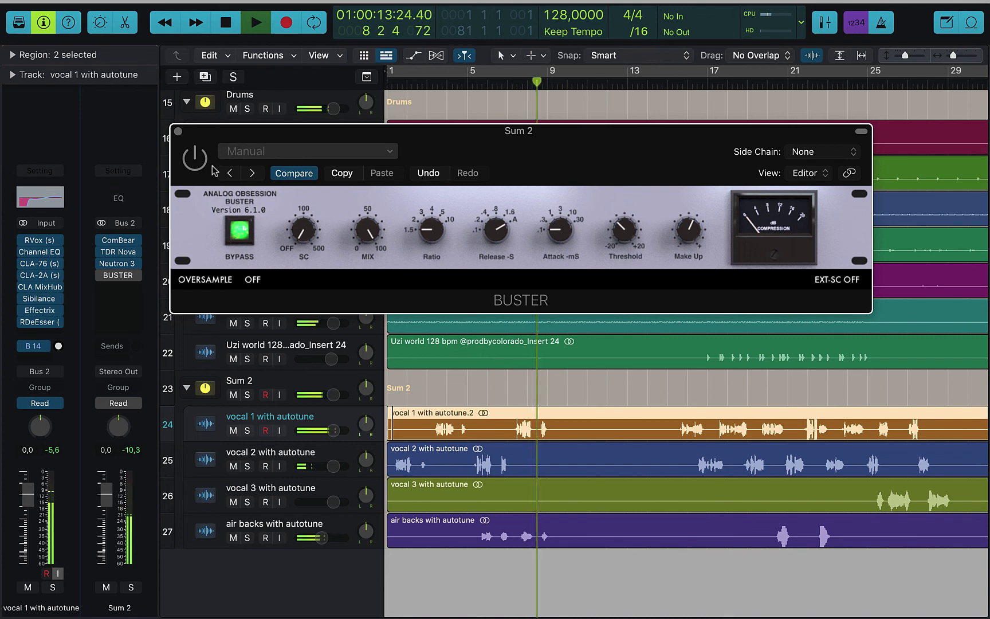
key(space)
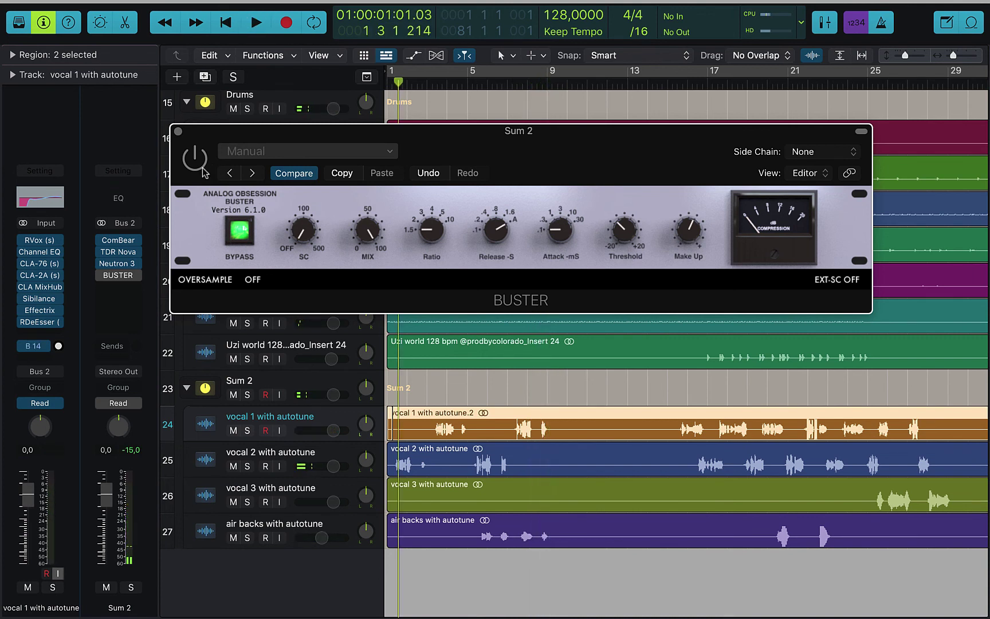
key(space)
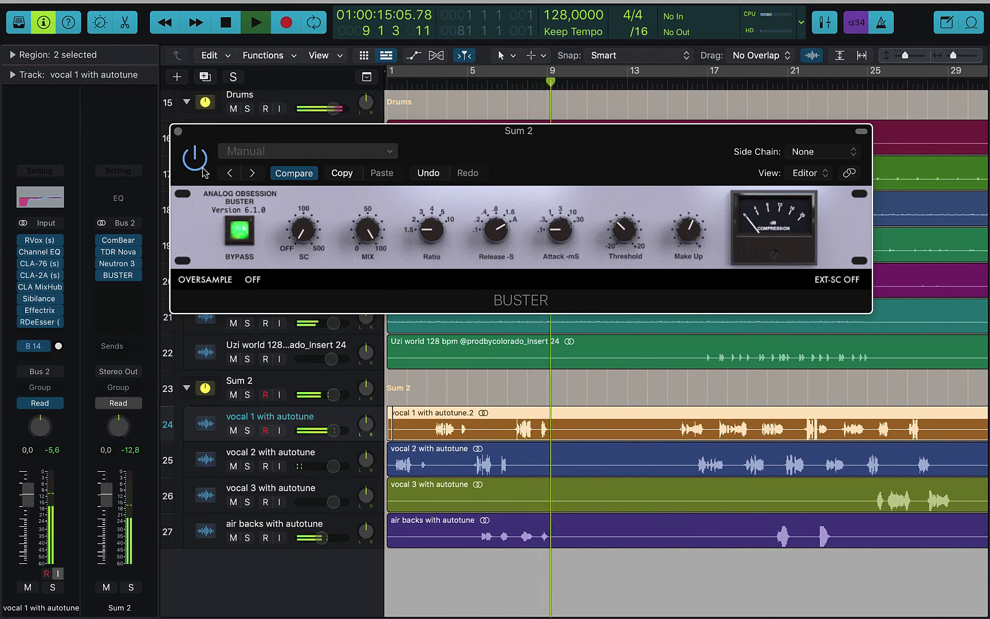
key(space)
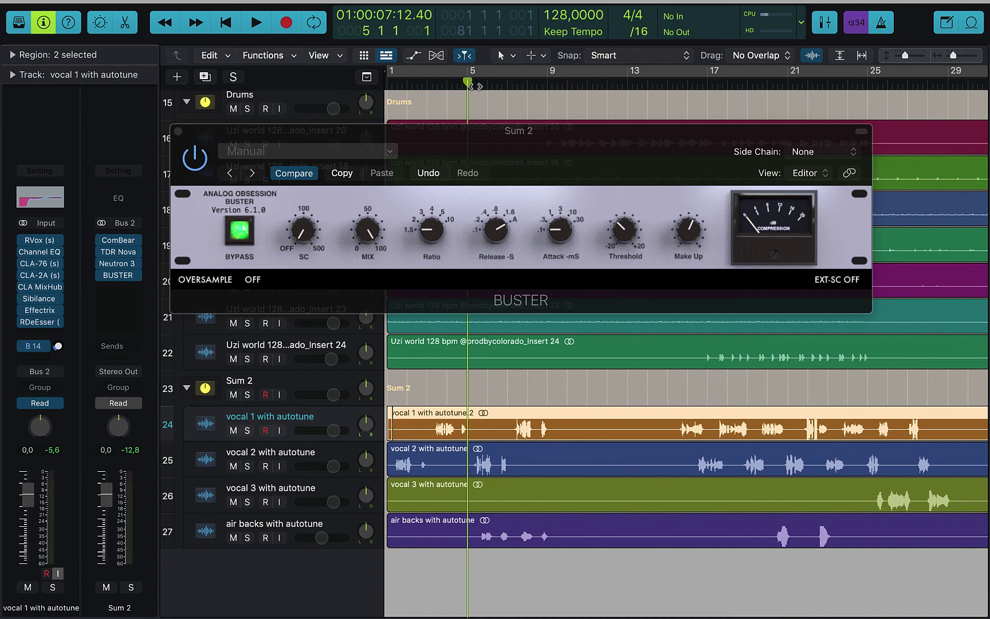
key(space)
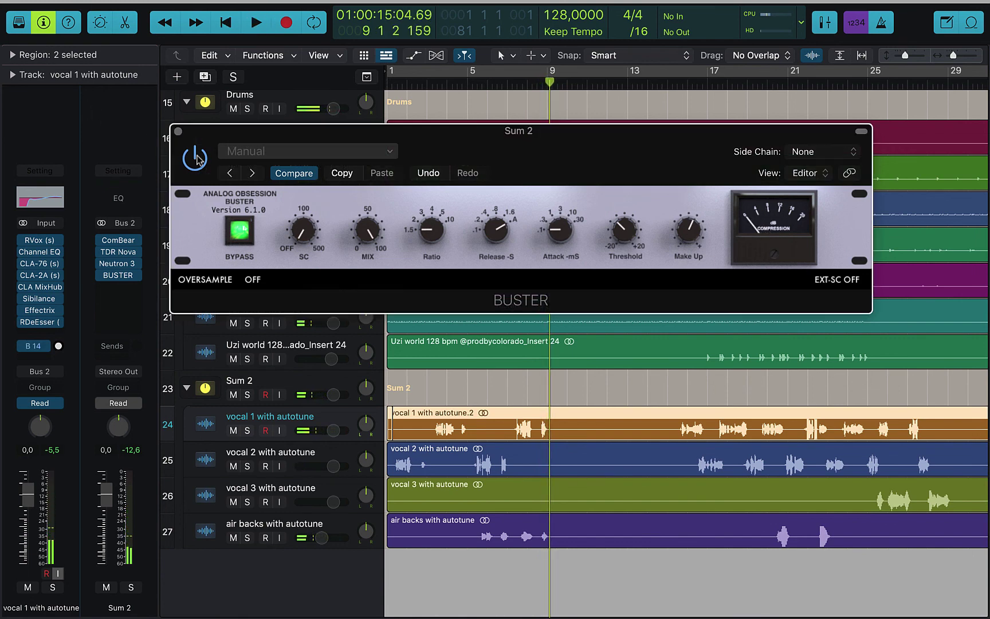
key(space)
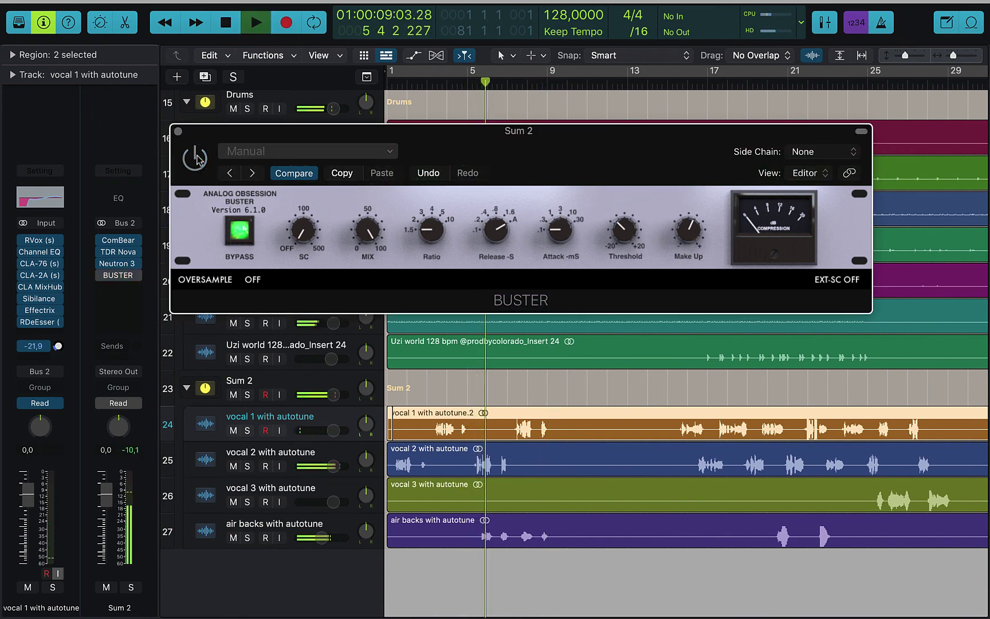